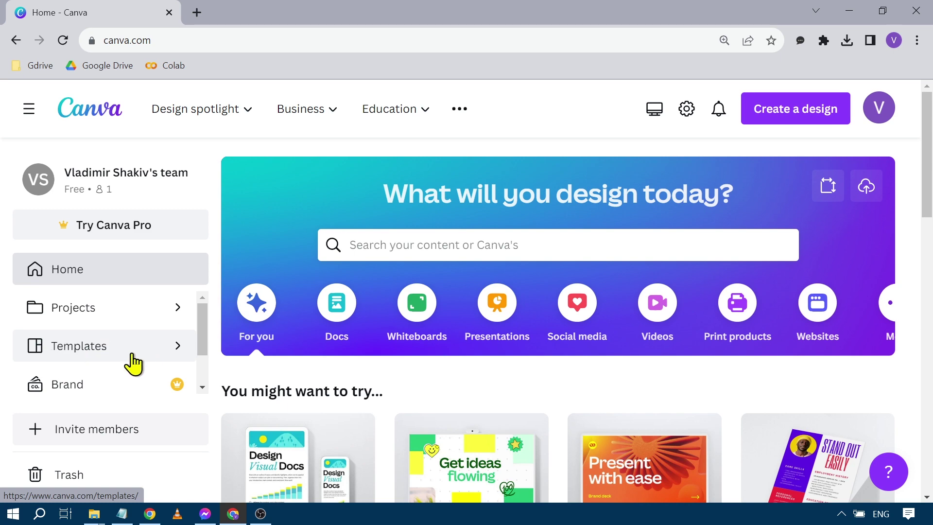
- Browse the Templates gallery's presentation, social media, video and print categories to reach Business Cards
{"action": "left_click", "coordinate": [133, 361]}
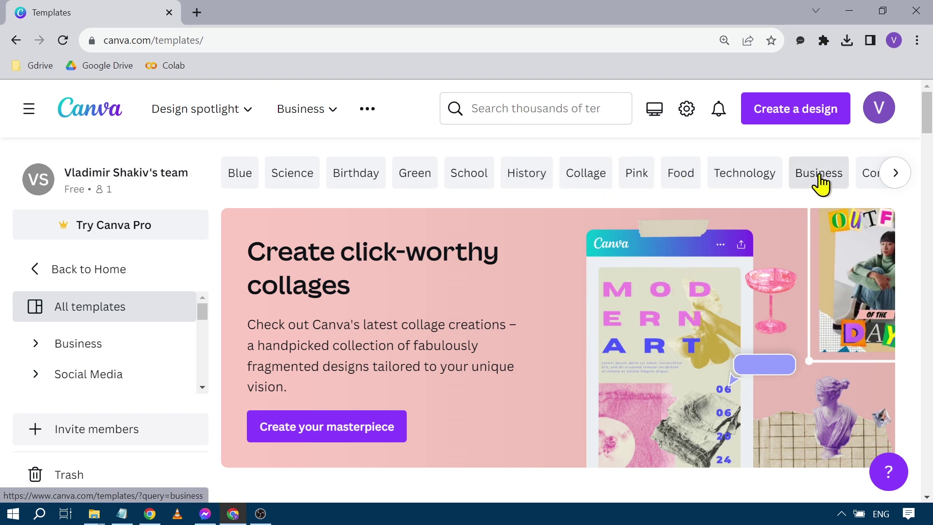
{"action": "scroll", "coordinate": [446, 240], "scroll_direction": "down", "scroll_amount": 5}
{"action": "scroll", "coordinate": [446, 241], "scroll_direction": "down", "scroll_amount": 3}
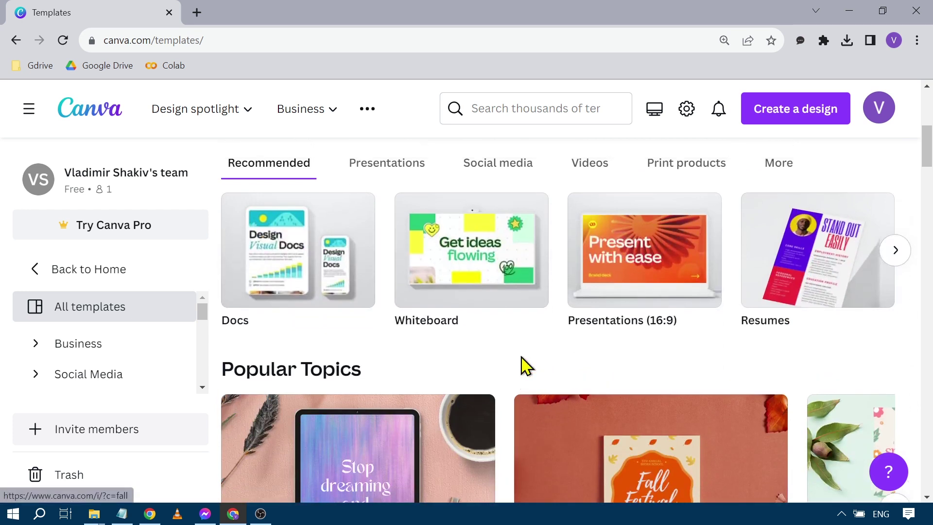
{"action": "scroll", "coordinate": [525, 364], "scroll_direction": "up", "scroll_amount": 1}
{"action": "left_click", "coordinate": [388, 218]}
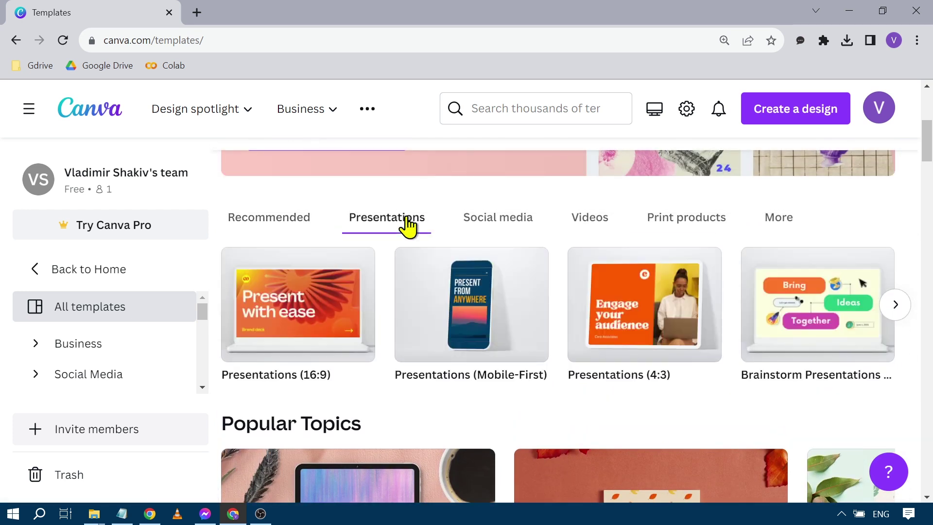
{"action": "left_click", "coordinate": [498, 217]}
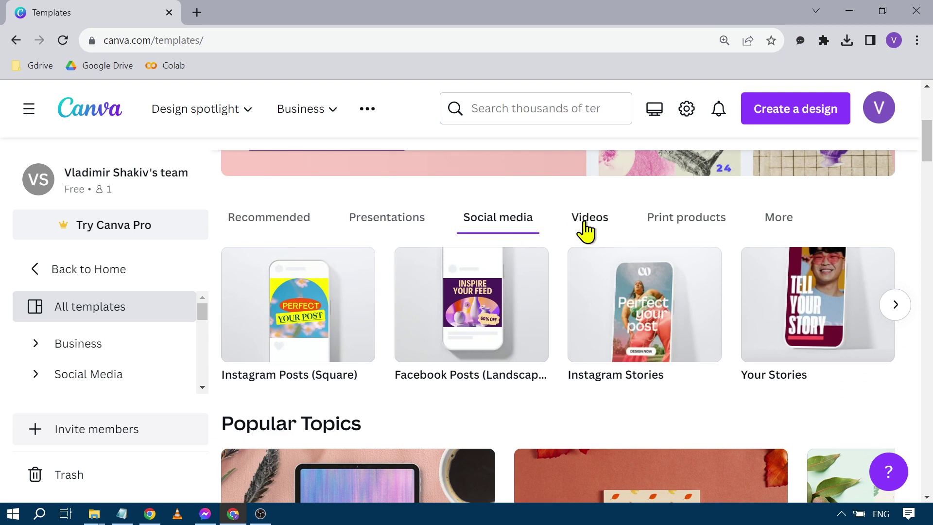
{"action": "left_click", "coordinate": [589, 217]}
{"action": "left_click", "coordinate": [678, 218]}
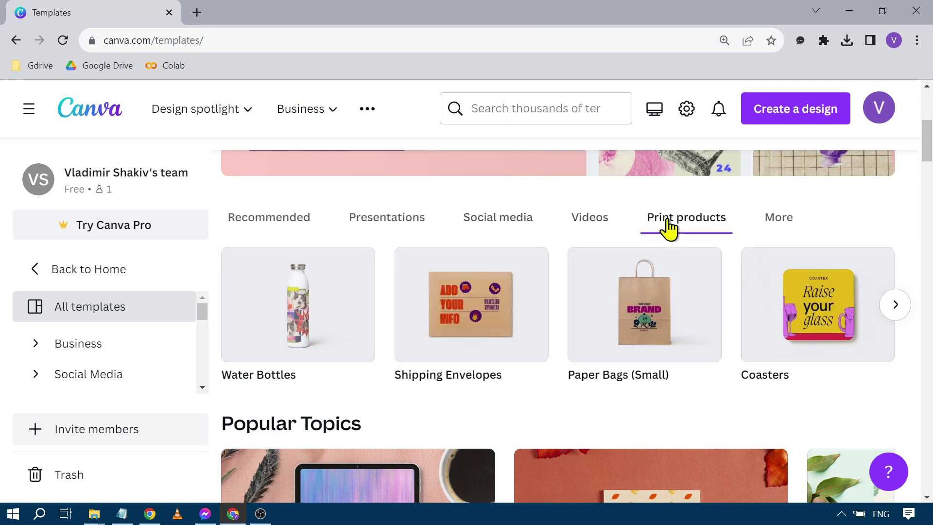
{"action": "scroll", "coordinate": [670, 227], "scroll_direction": "down", "scroll_amount": 3}
{"action": "scroll", "coordinate": [669, 228], "scroll_direction": "down", "scroll_amount": 3}
{"action": "scroll", "coordinate": [669, 228], "scroll_direction": "down", "scroll_amount": 3}
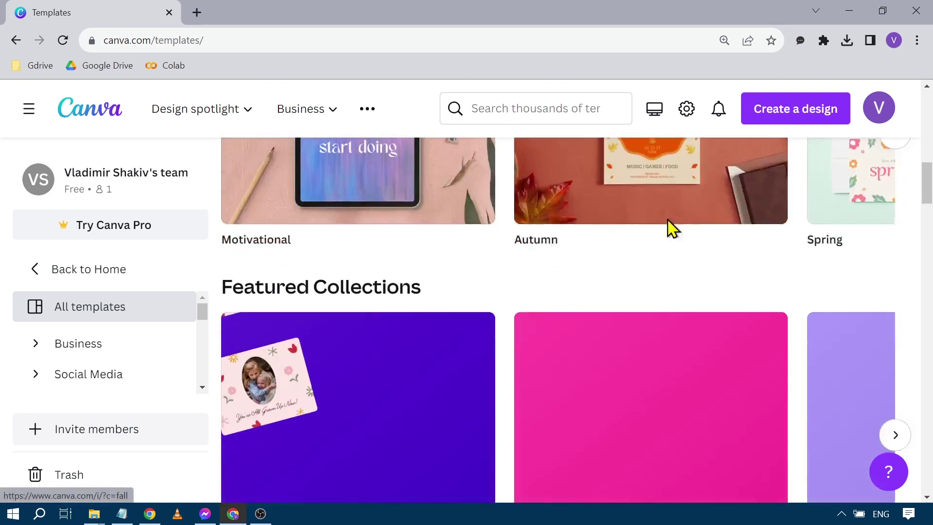
{"action": "scroll", "coordinate": [669, 227], "scroll_direction": "down", "scroll_amount": 3}
{"action": "scroll", "coordinate": [669, 228], "scroll_direction": "down", "scroll_amount": 3}
{"action": "scroll", "coordinate": [669, 227], "scroll_direction": "down", "scroll_amount": 3}
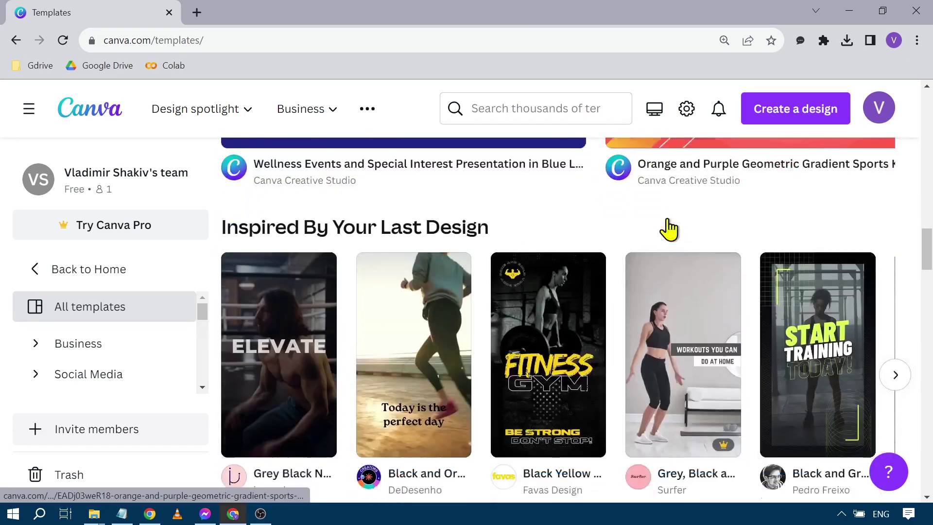
{"action": "scroll", "coordinate": [669, 227], "scroll_direction": "down", "scroll_amount": 3}
{"action": "scroll", "coordinate": [669, 228], "scroll_direction": "down", "scroll_amount": 4}
{"action": "scroll", "coordinate": [669, 228], "scroll_direction": "down", "scroll_amount": 3}
{"action": "scroll", "coordinate": [669, 228], "scroll_direction": "down", "scroll_amount": 3}
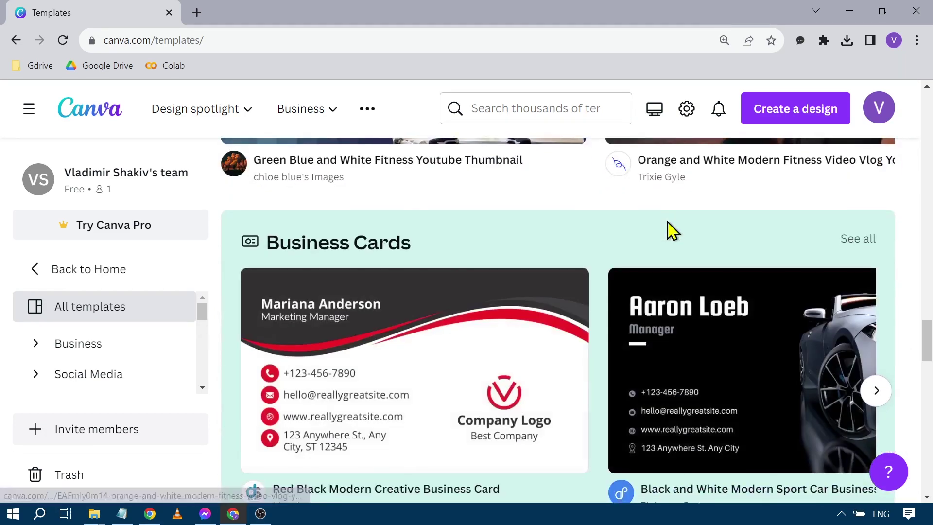
{"action": "scroll", "coordinate": [669, 228], "scroll_direction": "down", "scroll_amount": 3}
{"action": "scroll", "coordinate": [669, 231], "scroll_direction": "up", "scroll_amount": 1}
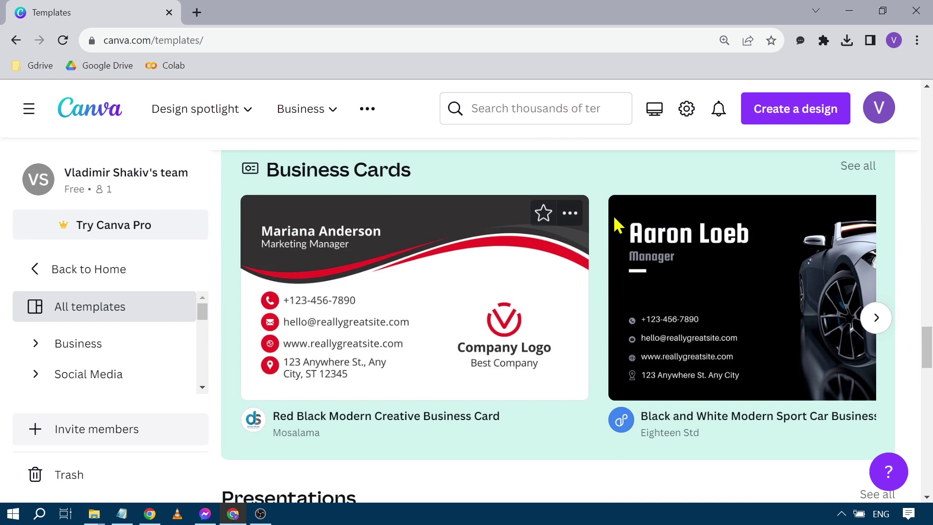
- Page through business card templates and customise the Black Red Modern Creative Wave card
{"action": "left_click", "coordinate": [876, 318]}
{"action": "left_click", "coordinate": [876, 318]}
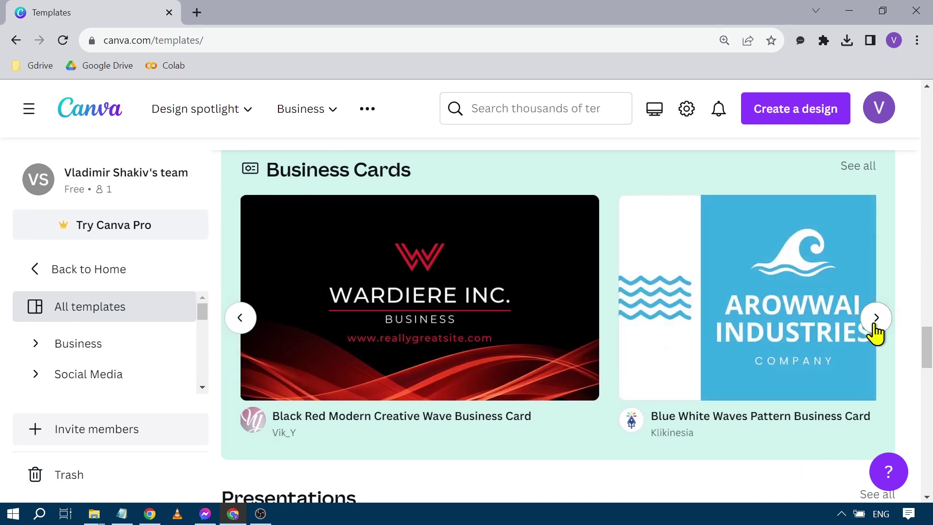
{"action": "left_click", "coordinate": [427, 275]}
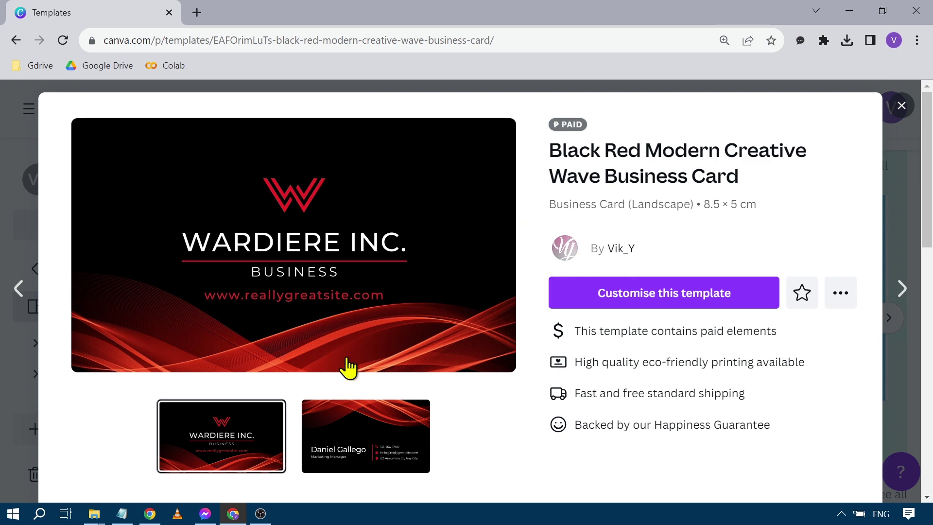
{"action": "left_click", "coordinate": [709, 299]}
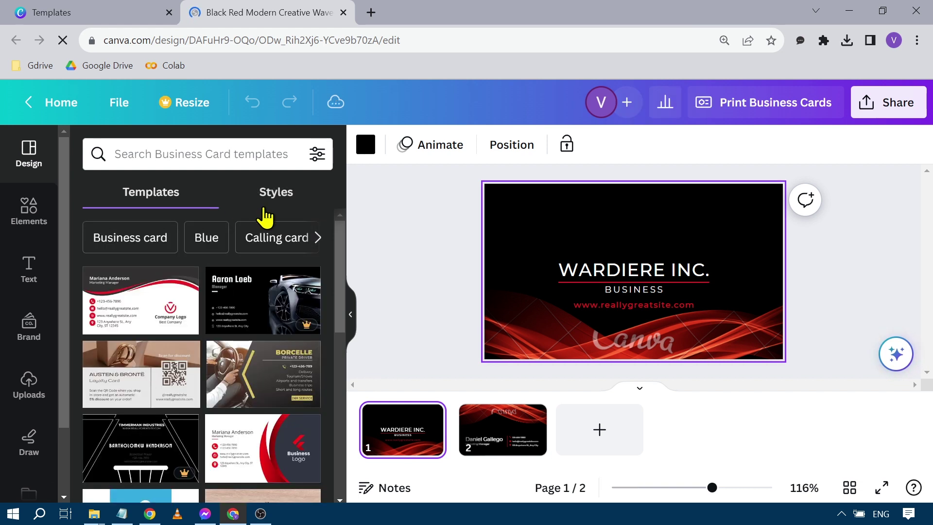
- Select the WARDIERE INC. title on page one and retype it as EASY WEBBER
{"action": "left_click", "coordinate": [349, 313]}
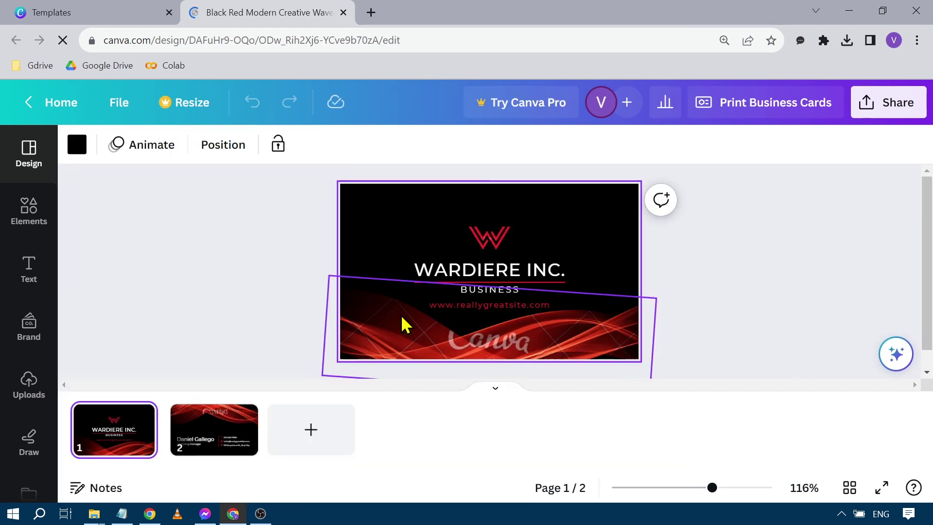
{"action": "left_click", "coordinate": [490, 270]}
{"action": "scroll", "coordinate": [598, 284], "scroll_direction": "up", "scroll_amount": 3, "text": "ctrl"}
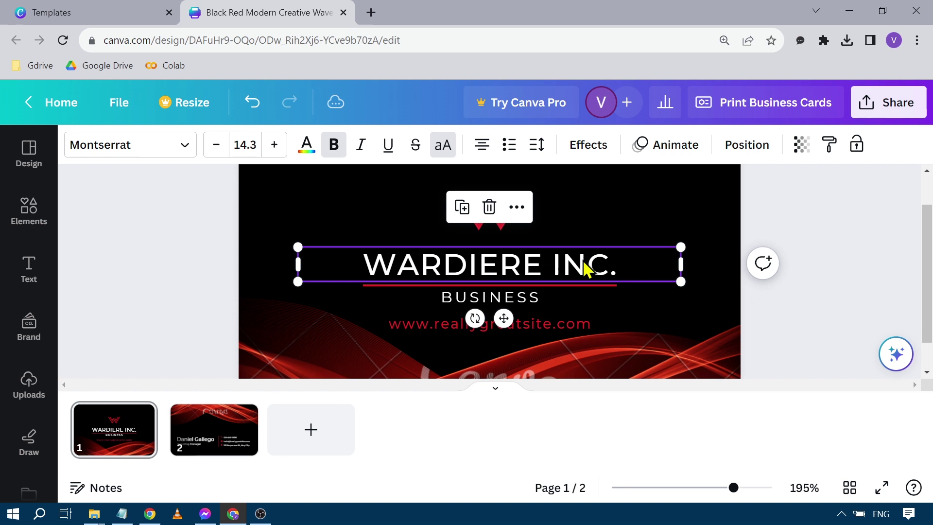
{"action": "double_click", "coordinate": [586, 268]}
{"action": "type", "text": "EASY WEBBER"}
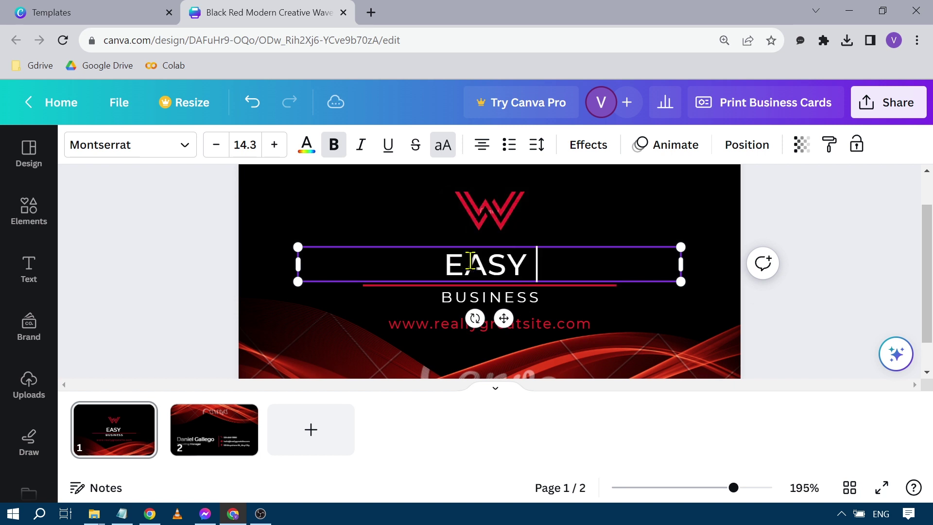
- Set the whole EASY WEBBER title in bold Gotham, then select the red line beneath it
{"action": "key", "text": "ctrl+a"}
{"action": "left_click", "coordinate": [132, 144]}
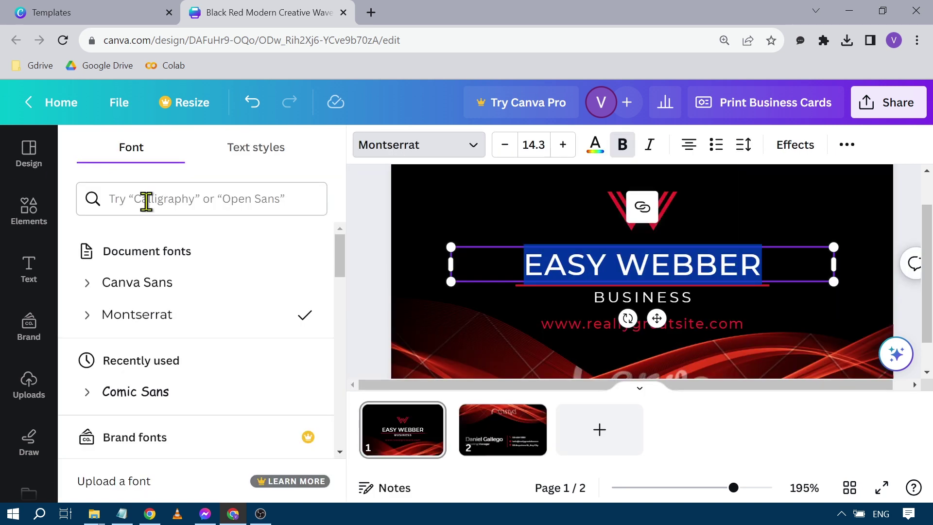
{"action": "left_click", "coordinate": [159, 200]}
{"action": "type", "text": "GOTHAM"}
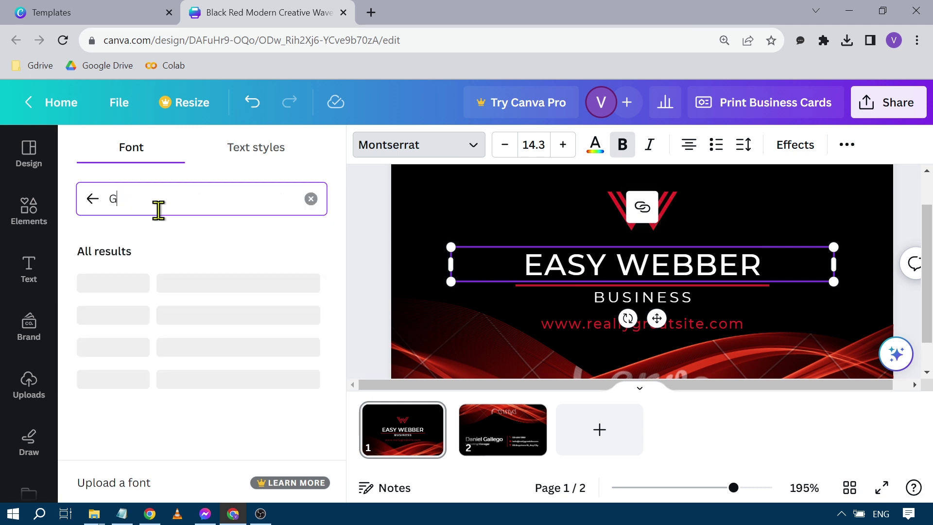
{"action": "left_click", "coordinate": [153, 284]}
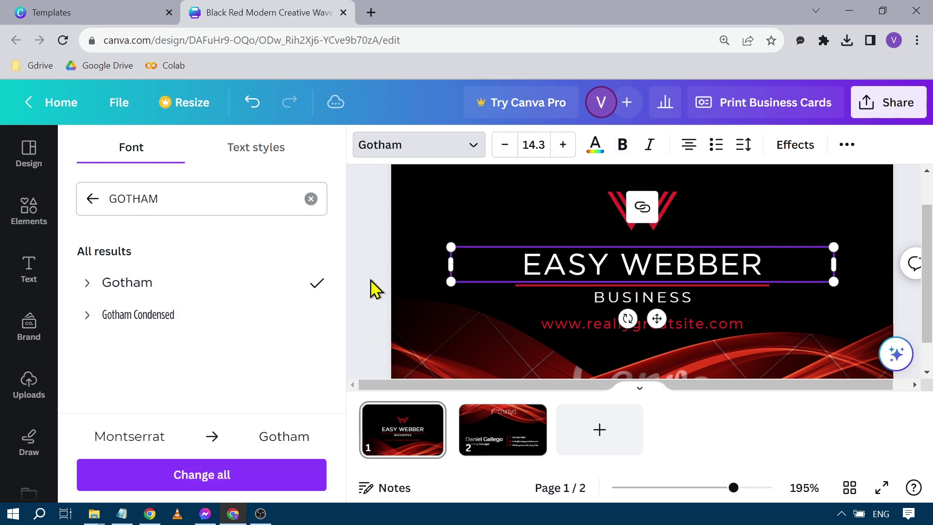
{"action": "left_click", "coordinate": [352, 246]}
{"action": "left_click", "coordinate": [335, 145]}
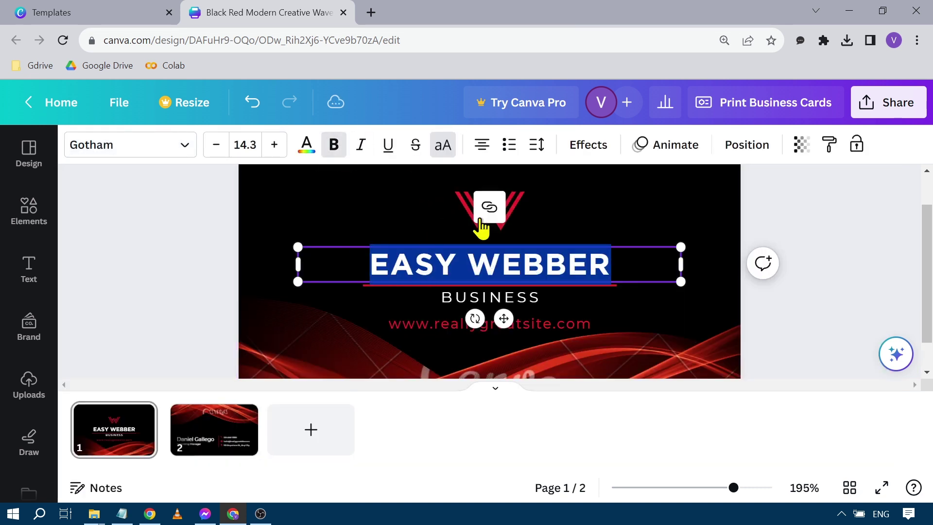
{"action": "left_click", "coordinate": [436, 264]}
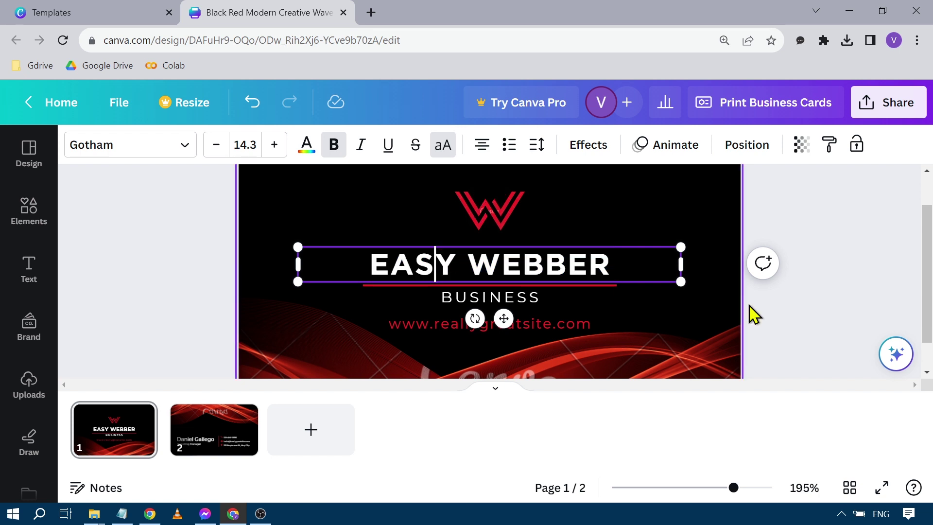
{"action": "left_click", "coordinate": [502, 304]}
- Retype the BUSINESS subtitle as YOUTUBE CHANNEL and the website line as EASYWEBBER.COM
{"action": "left_click", "coordinate": [541, 295]}
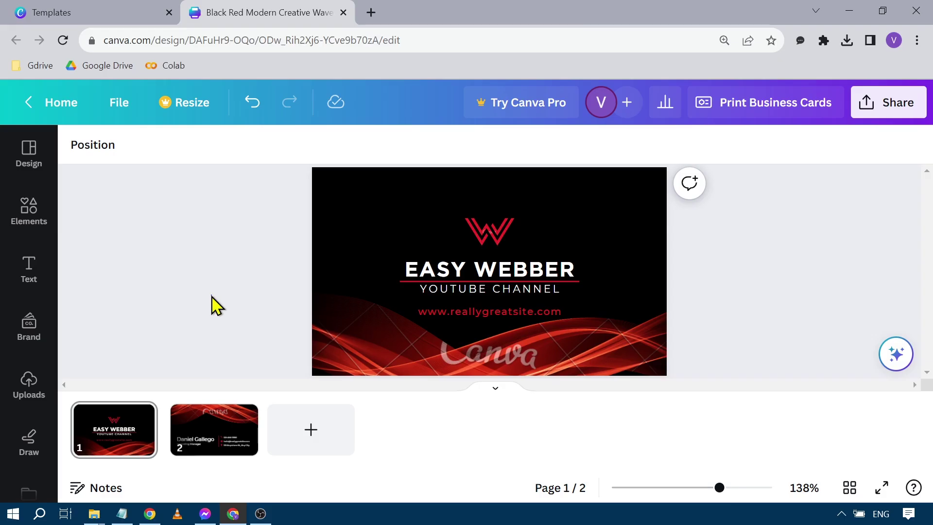
{"action": "triple_click", "coordinate": [490, 311]}
{"action": "type", "text": "EASYW"}
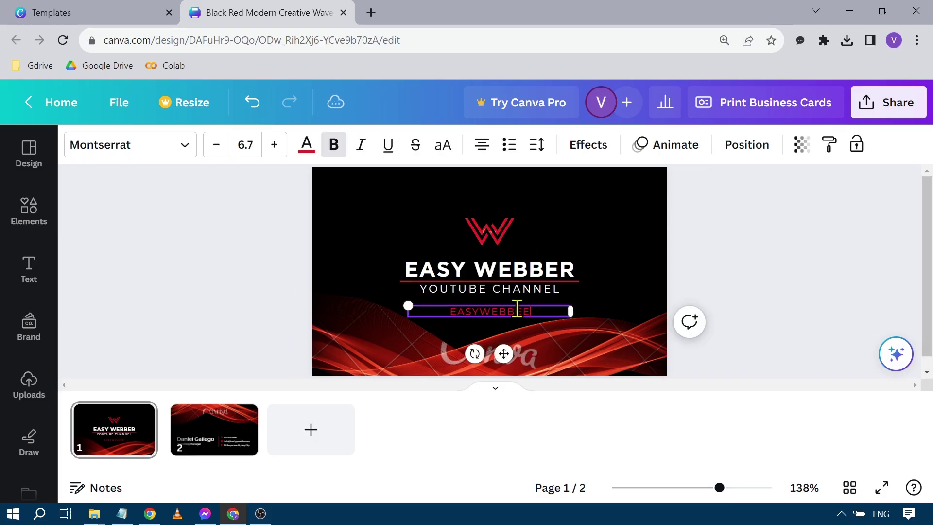
{"action": "type", "text": "EBBER.COM"}
{"action": "left_click", "coordinate": [784, 346]}
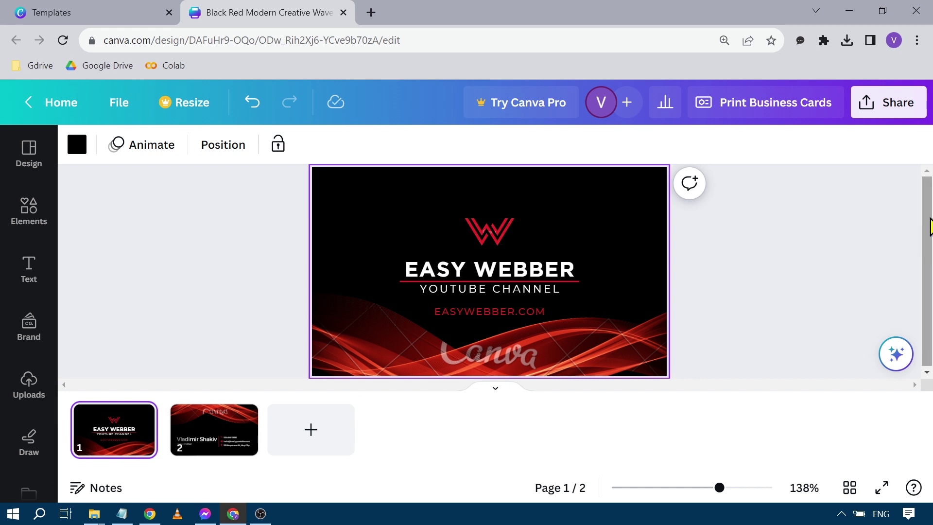
- Open the card's PNG download settings from Share, then close them
{"action": "left_click", "coordinate": [898, 102]}
{"action": "scroll", "coordinate": [634, 313], "scroll_direction": "down", "scroll_amount": 3}
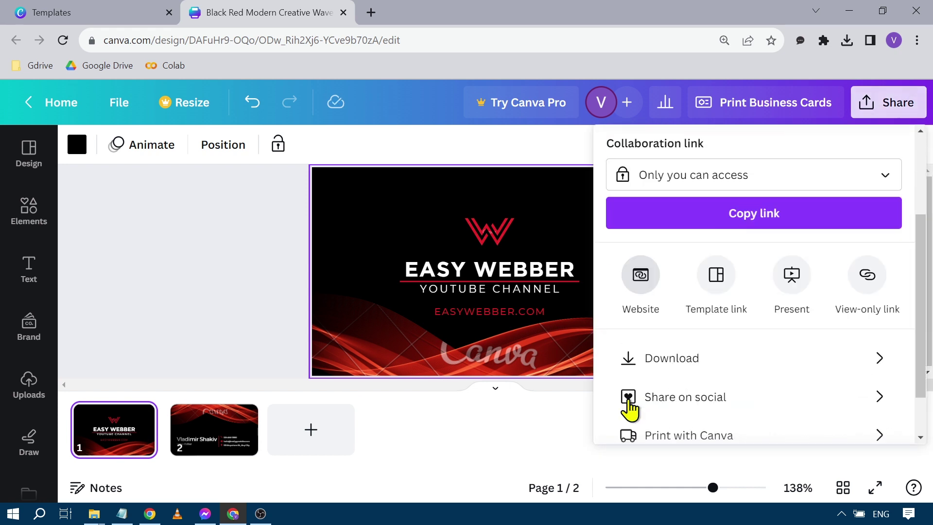
{"action": "left_click", "coordinate": [733, 348]}
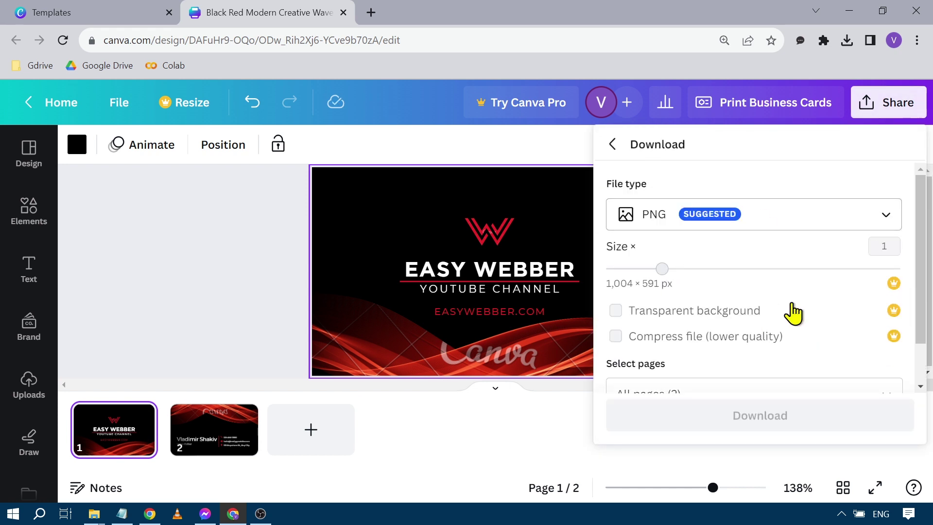
{"action": "left_click", "coordinate": [184, 310]}
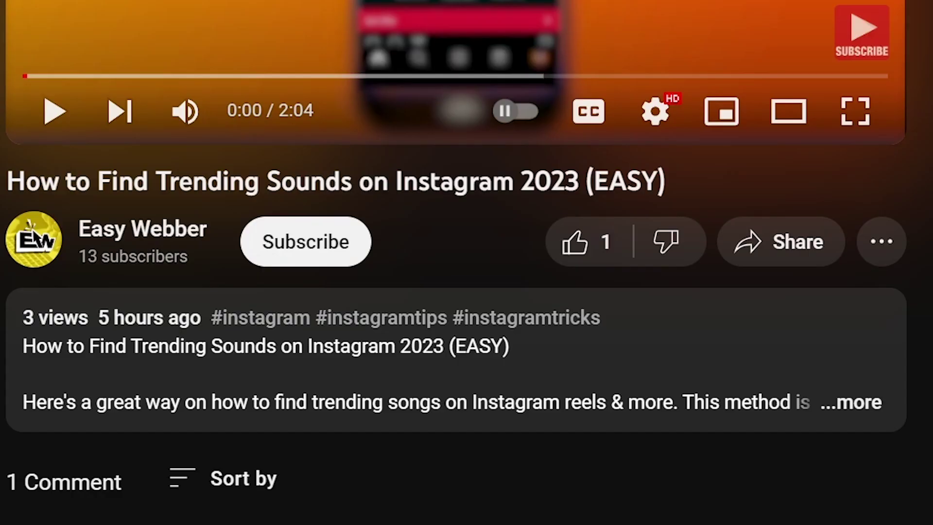
- Subscribe to the YouTube channel with All notifications and like the video
{"action": "left_click", "coordinate": [285, 236]}
{"action": "left_click", "coordinate": [419, 242]}
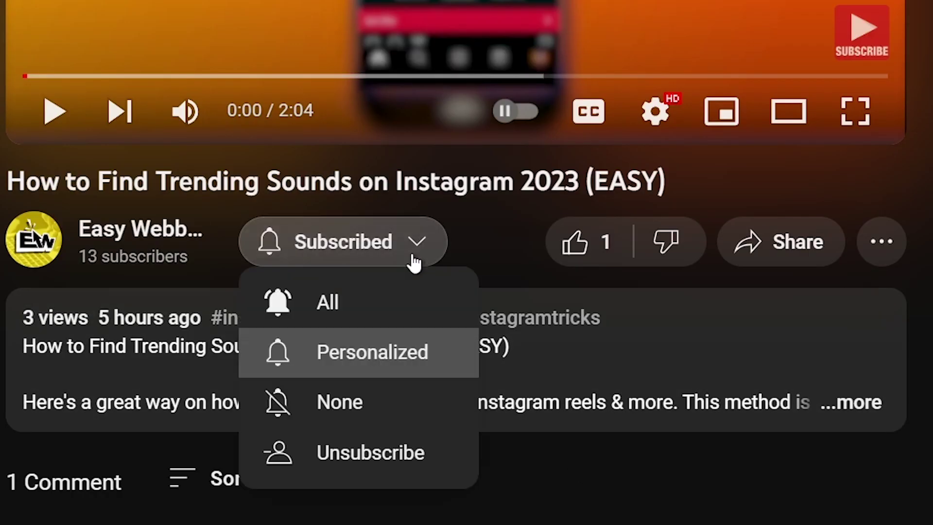
{"action": "left_click", "coordinate": [321, 301]}
{"action": "left_click", "coordinate": [573, 242]}
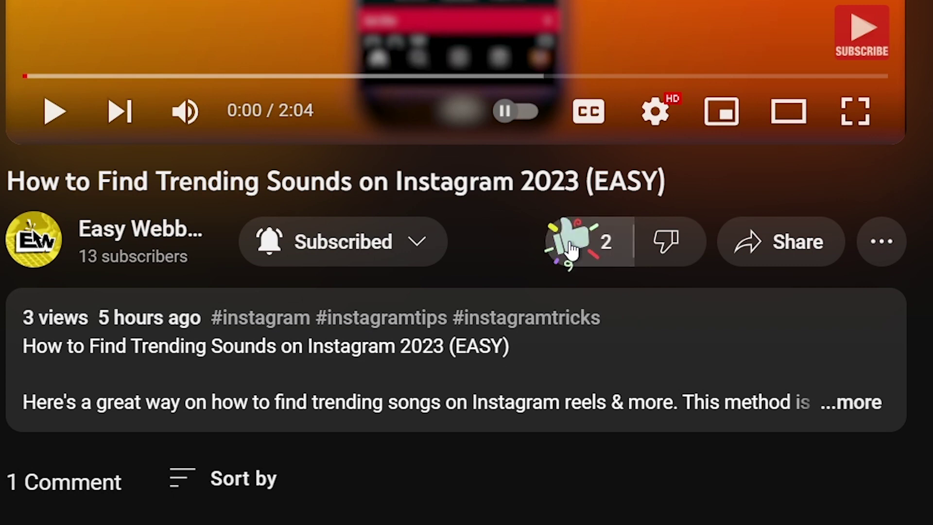